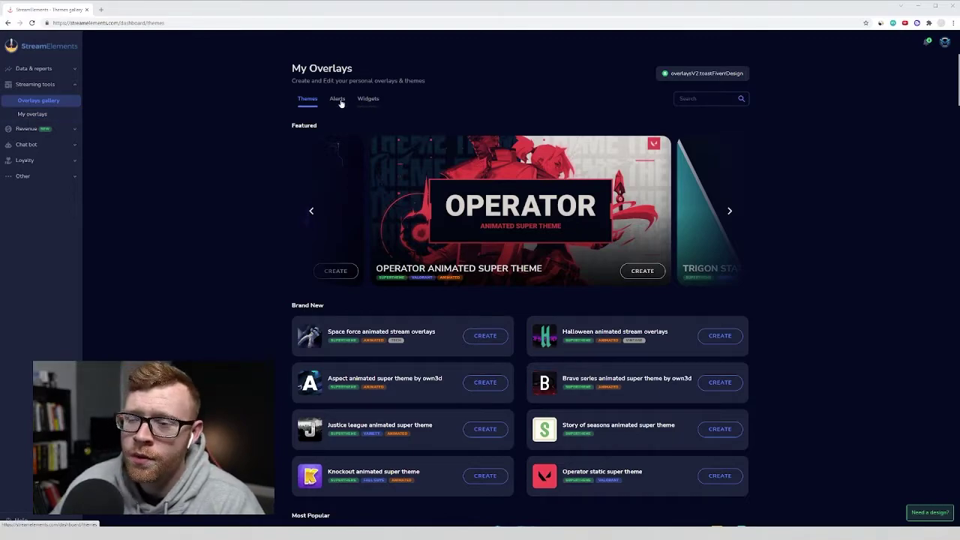
Open the widget gallery and choose CREATE on the Advanced goal widget
left_click(367, 99)
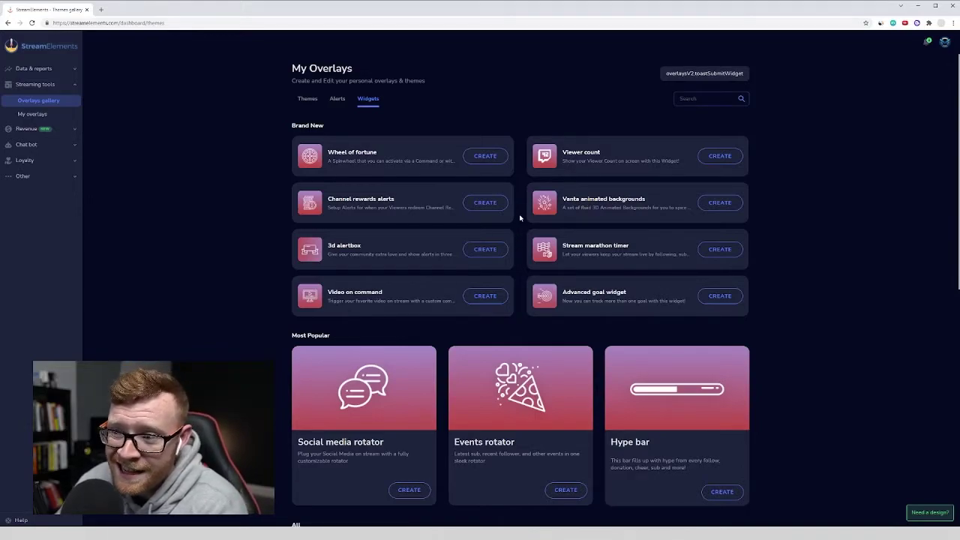
left_click(719, 297)
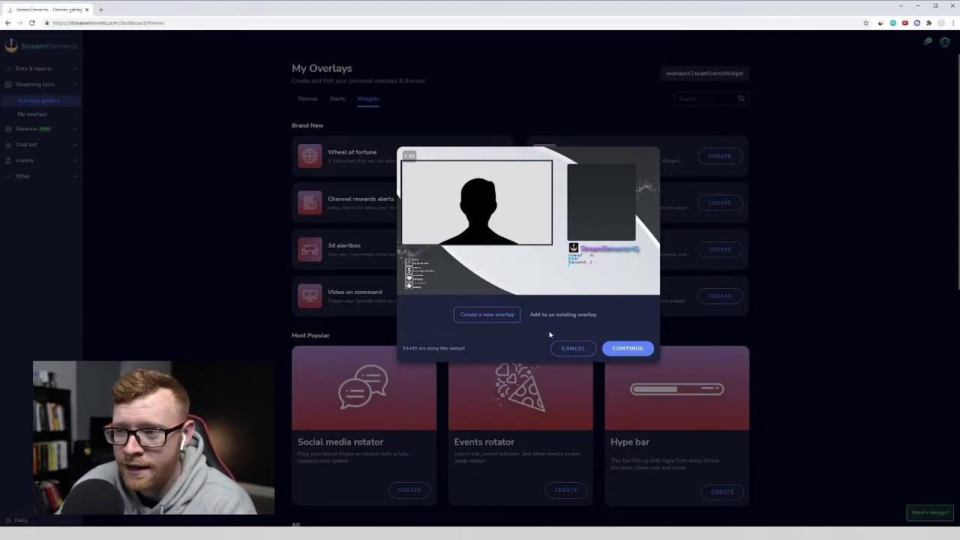
Create a new overlay renamed 'Youtube Tutorial Goal' and copy its overlay URL
left_click(627, 349)
triple_click(495, 315)
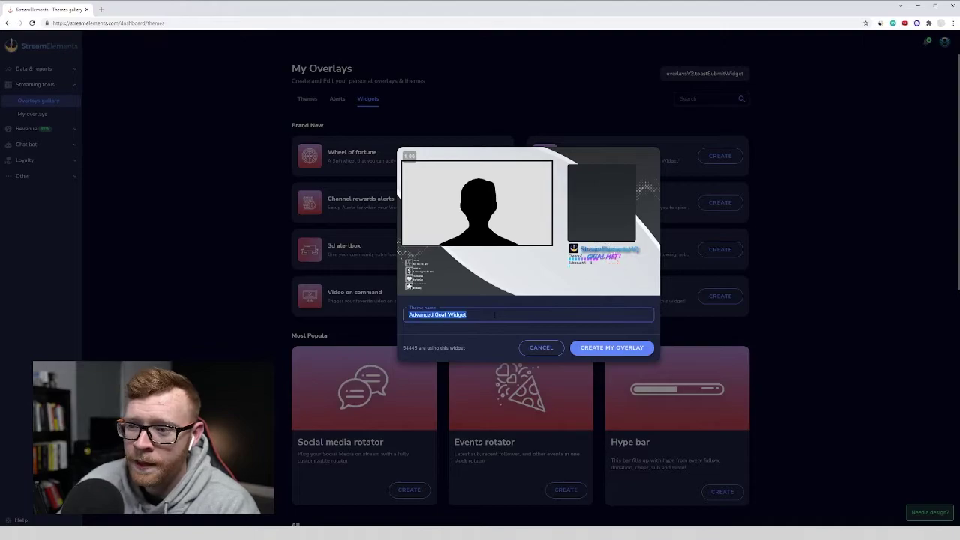
type("Youtube T")
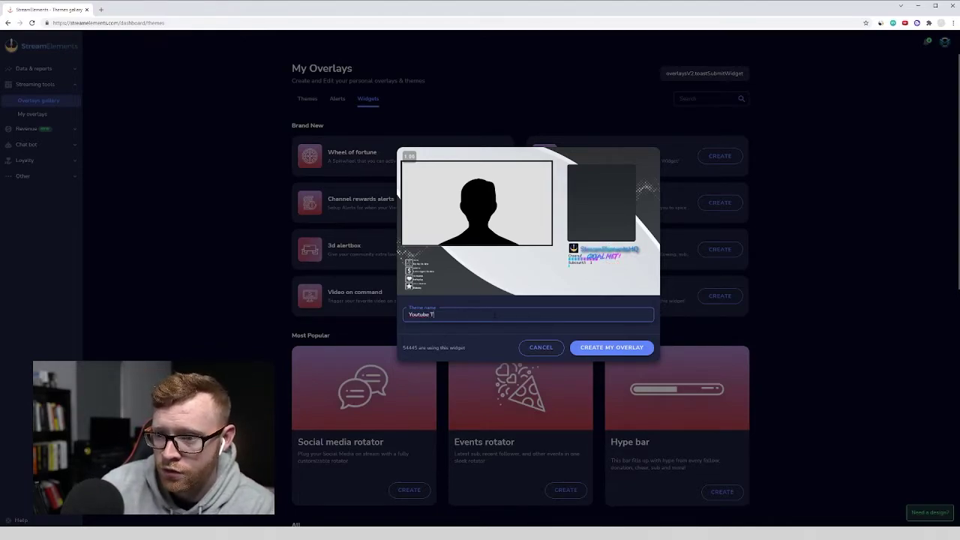
type("utorial Goal")
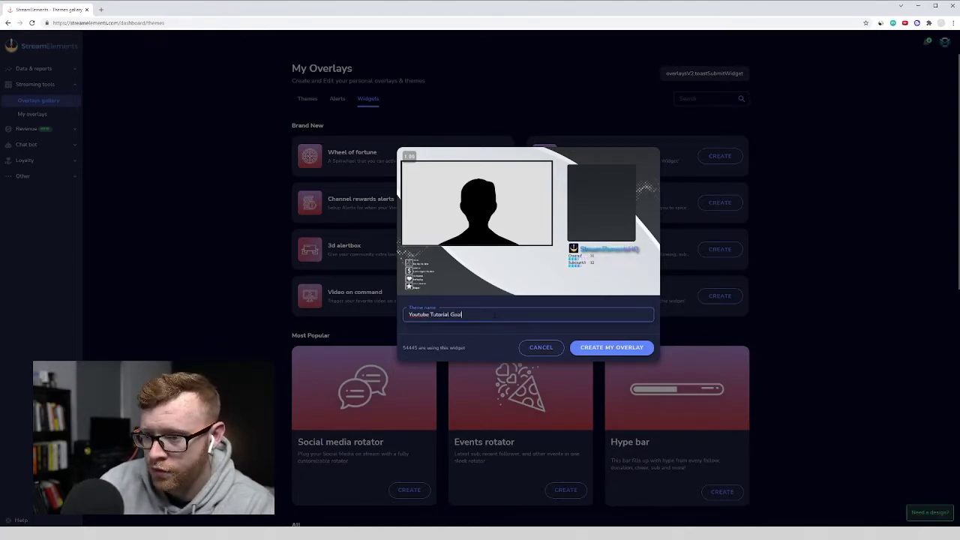
left_click(640, 348)
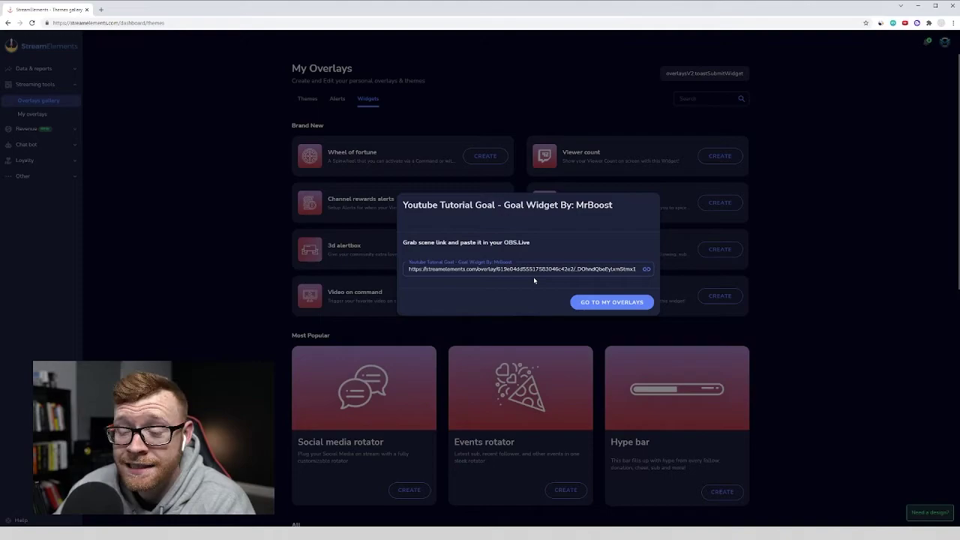
left_click(646, 271)
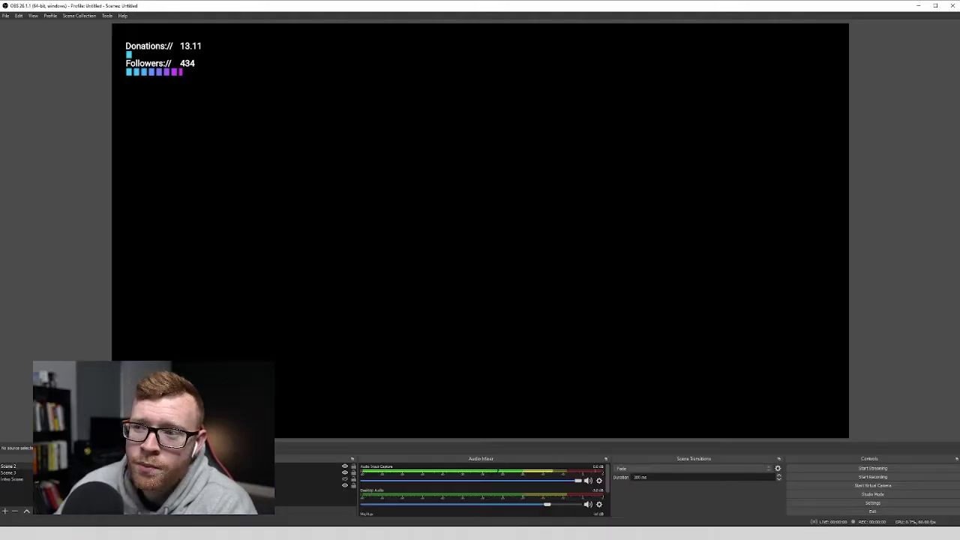
Delete the old Browser 4 source and start a new browser source named 'Goal Widget'
left_click(158, 47)
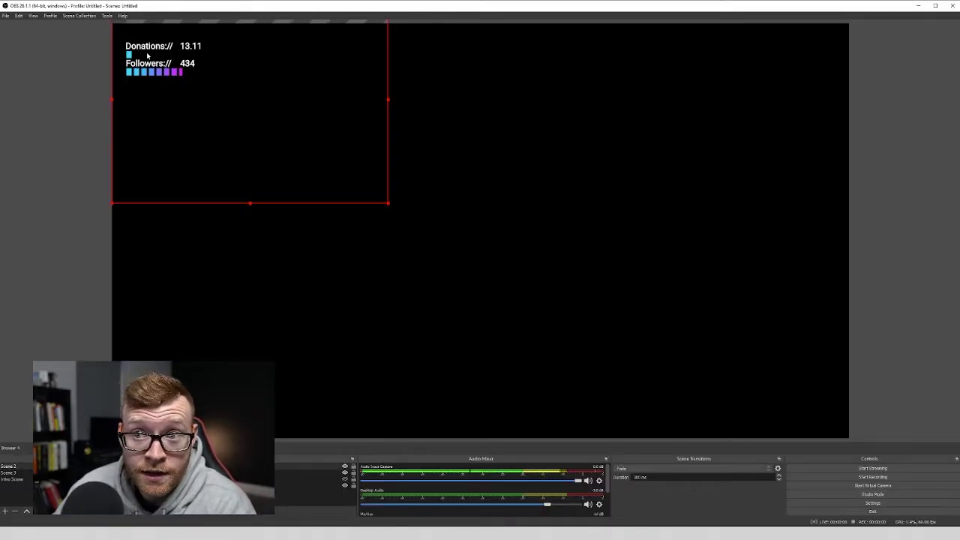
key("Delete")
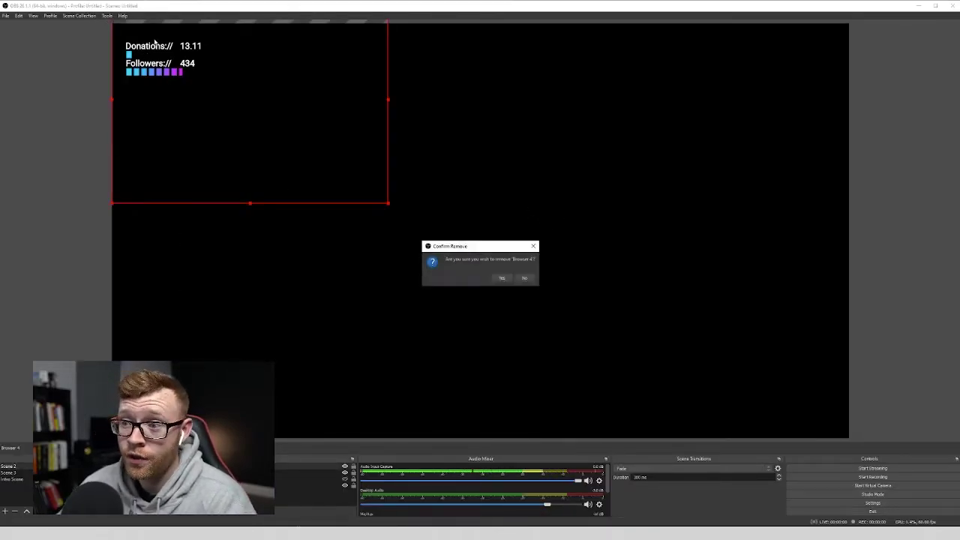
left_click(502, 278)
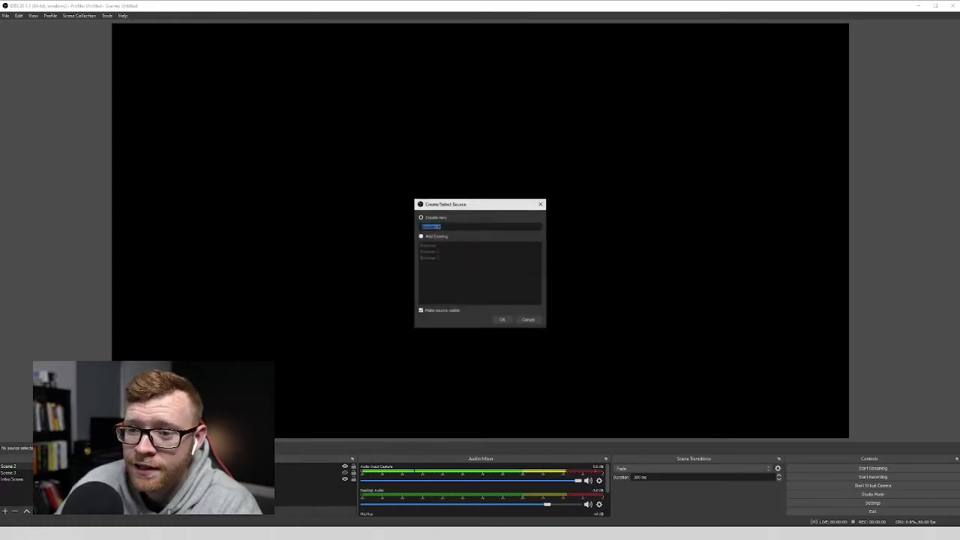
type("Goal Widget")
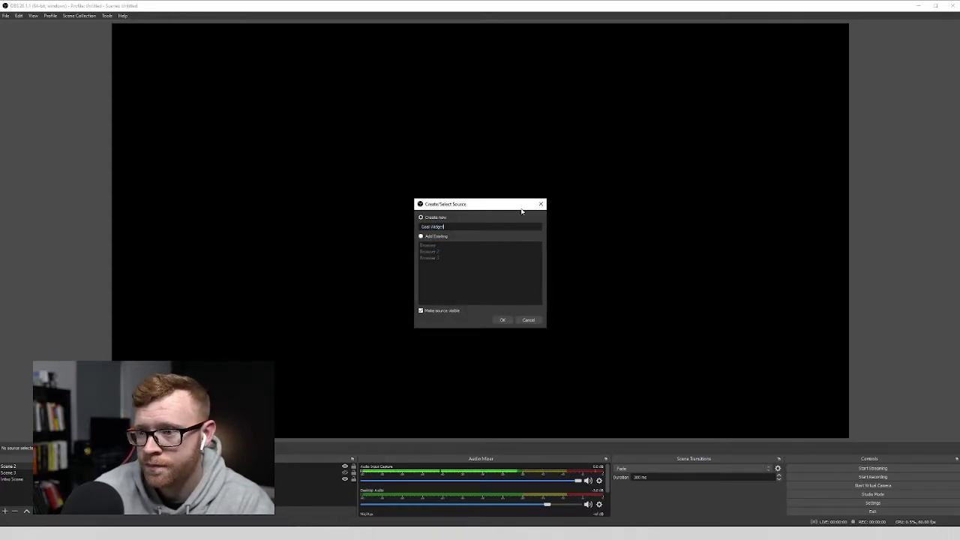
Set the Goal Widget source URL to the pasted overlay link and drag it toward the centre
left_click(500, 319)
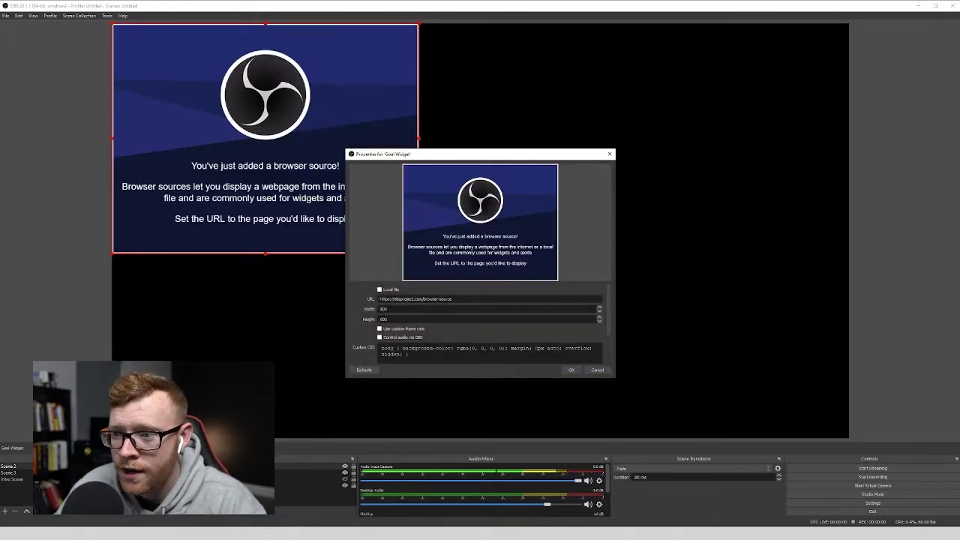
triple_click(401, 298)
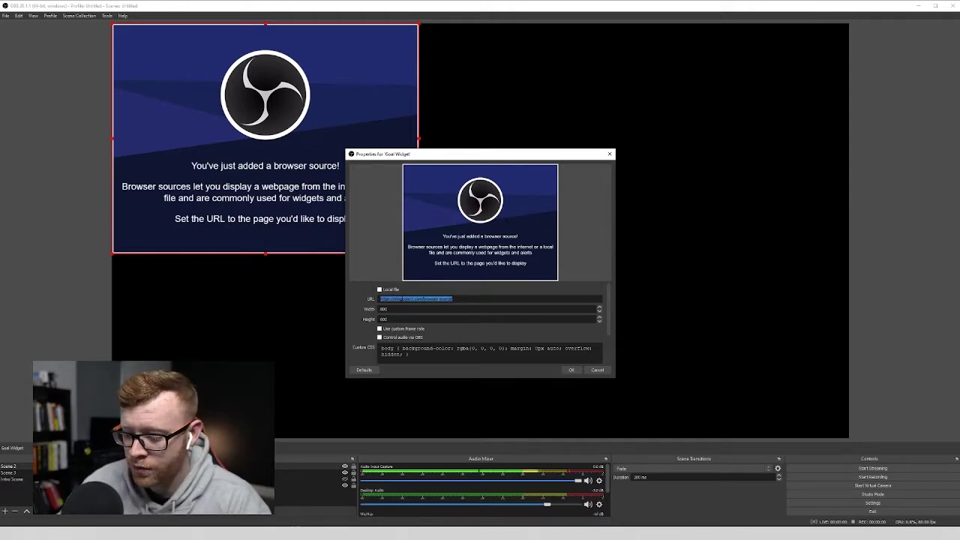
key("ctrl+v")
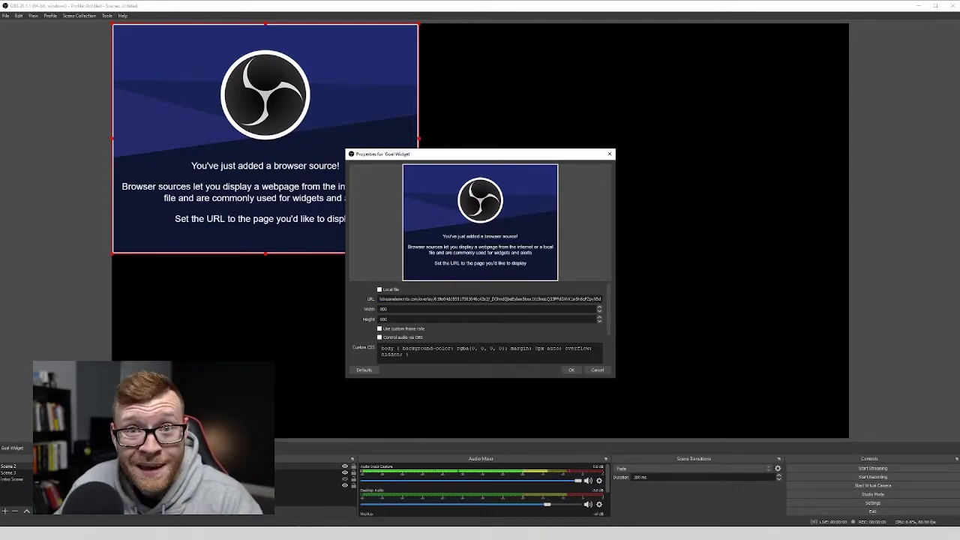
left_click(571, 369)
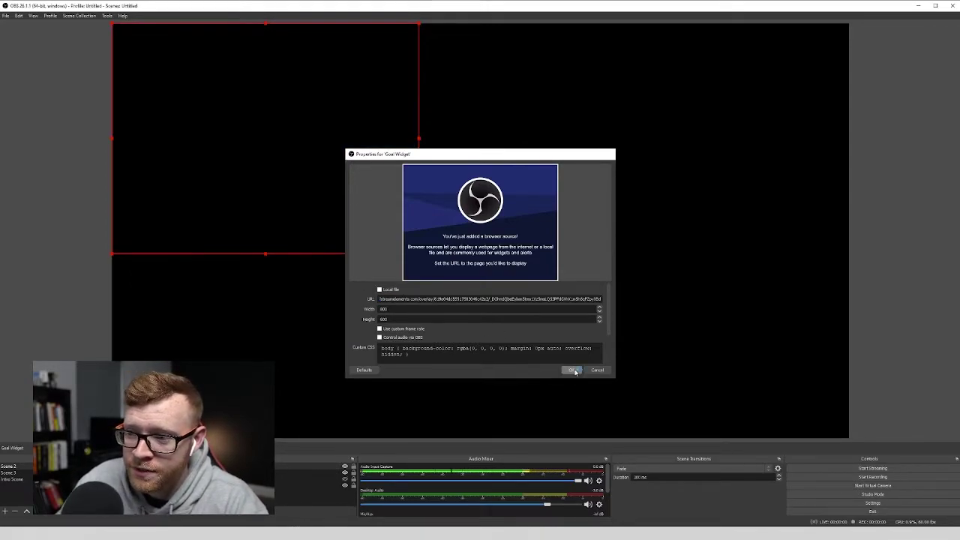
left_click_drag(316, 133, 514, 163)
left_click_drag(420, 115, 461, 148)
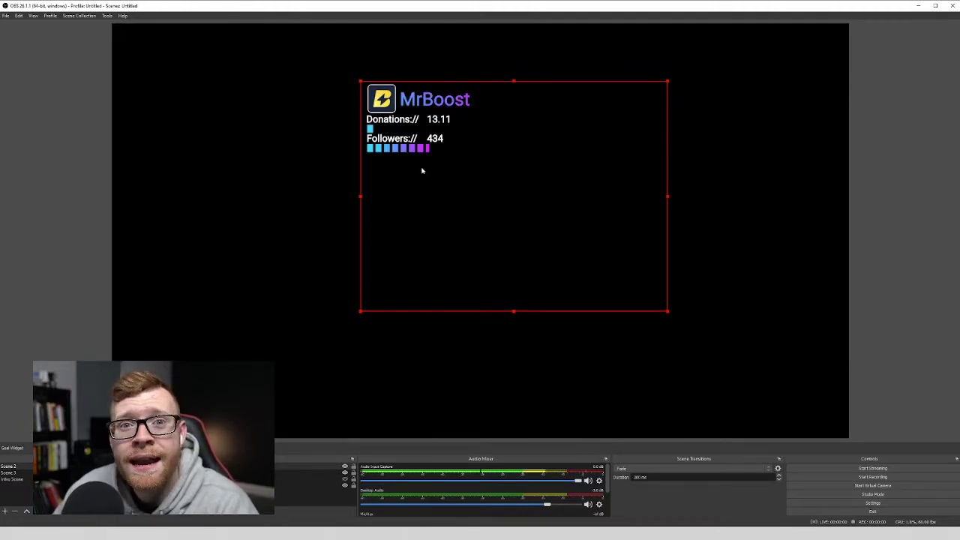
Back in StreamElements, go to My Overlays and edit the 'Youtube Tutorial Goal' overlay
left_click(15, 510)
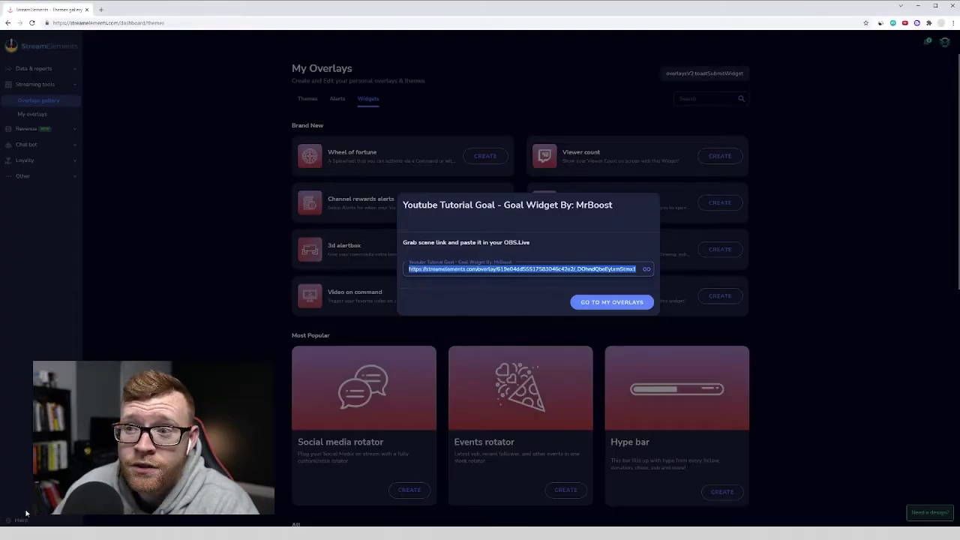
left_click(606, 301)
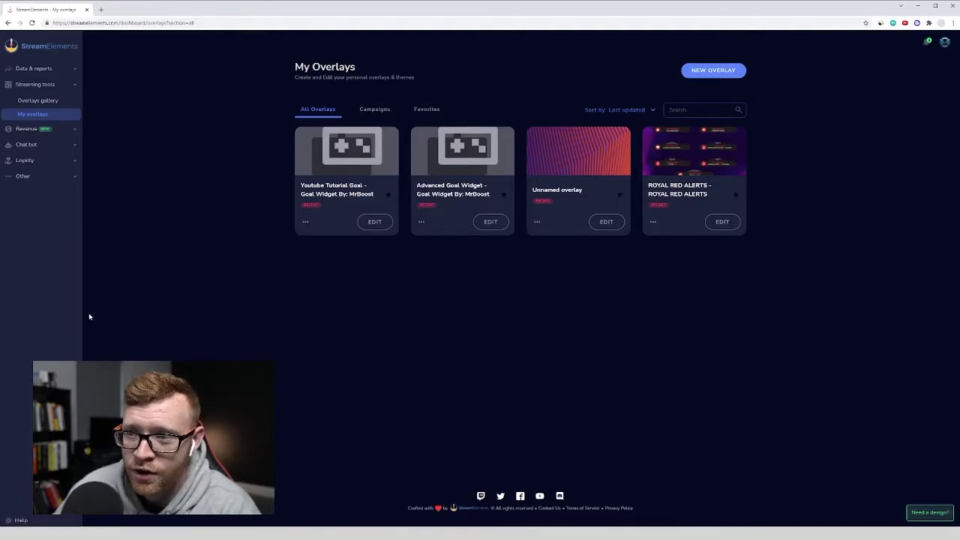
left_click(375, 221)
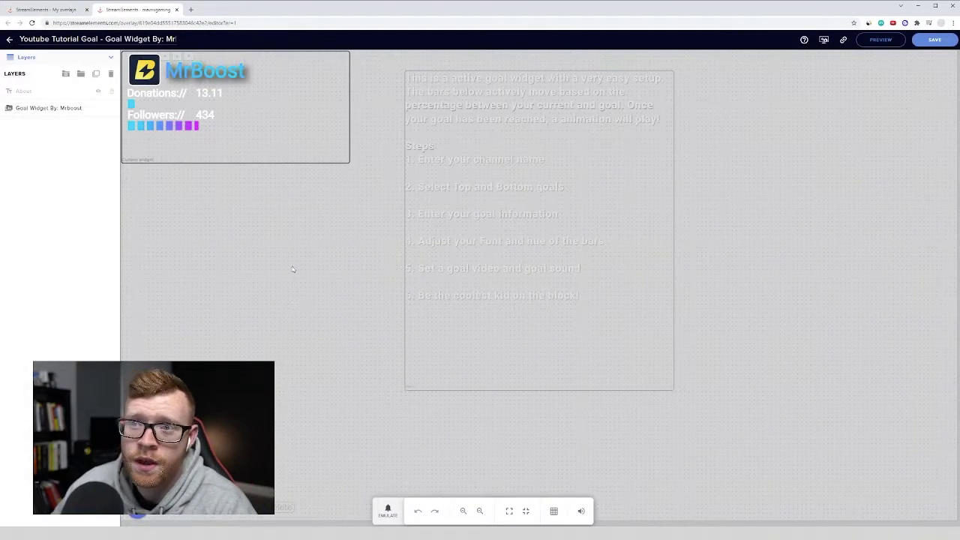
Delete the instructional text widget next to the goal widget
left_click(137, 147)
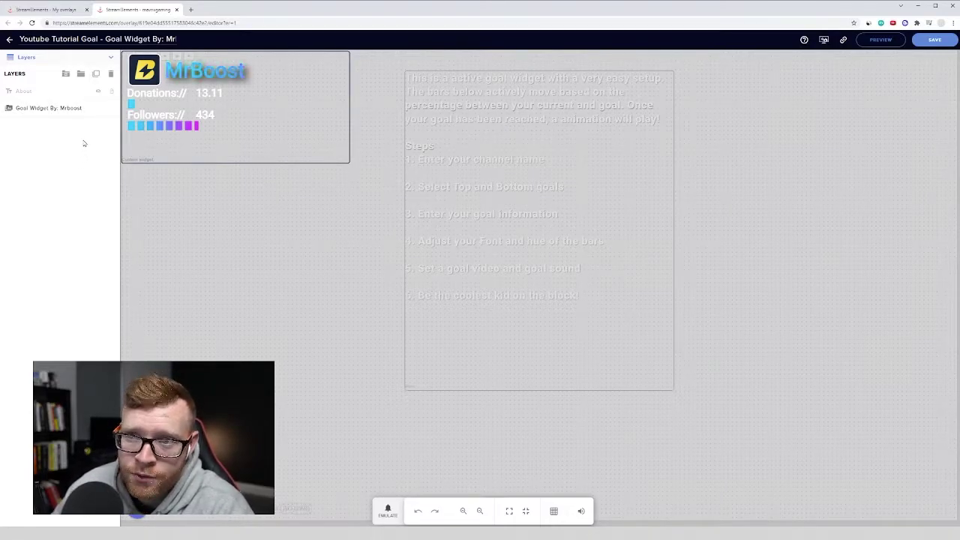
left_click(32, 109)
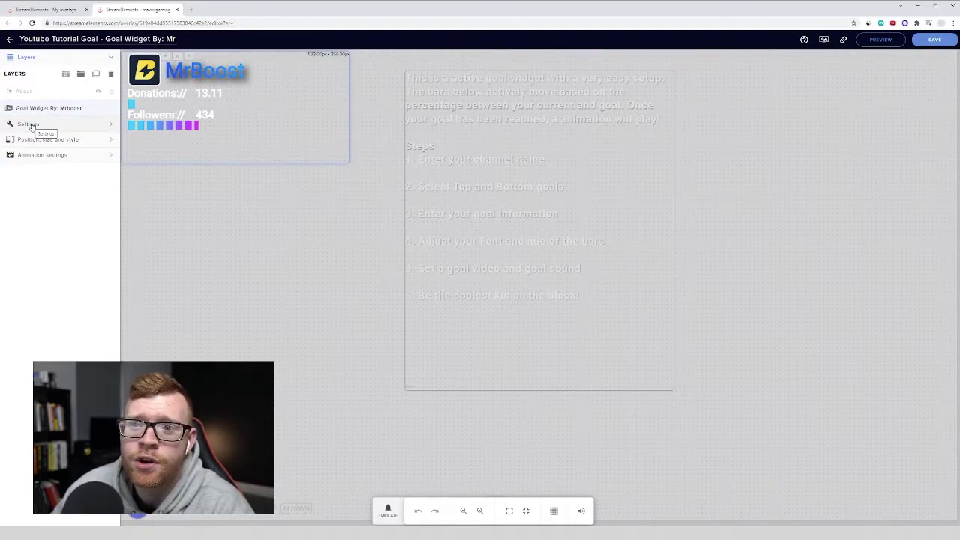
left_click(28, 124)
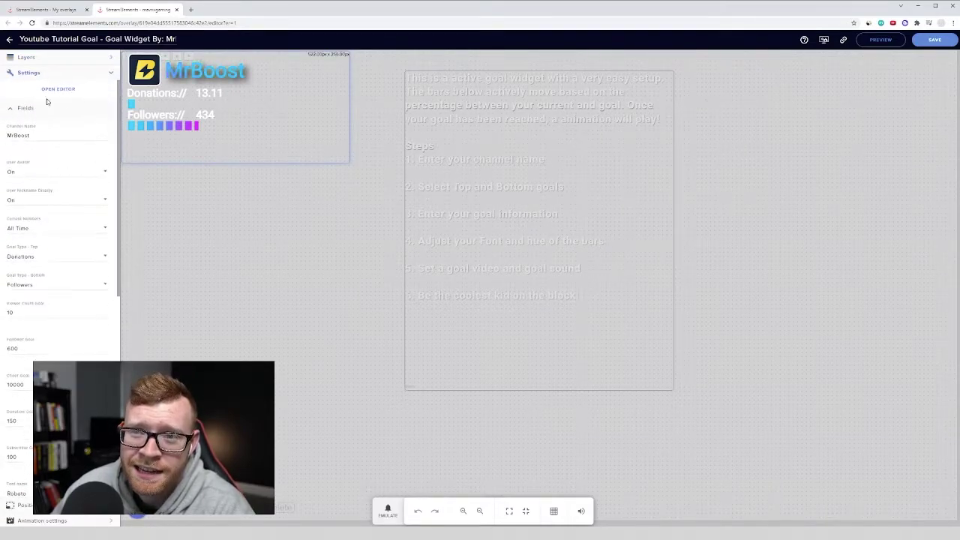
left_click(522, 98)
key("Delete")
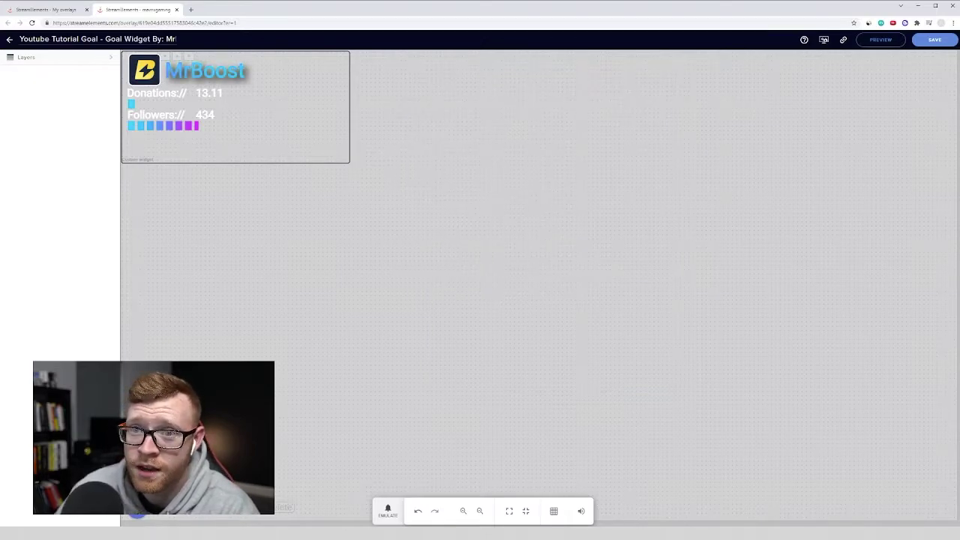
Clear the goal widget's Channel Name field
left_click(48, 60)
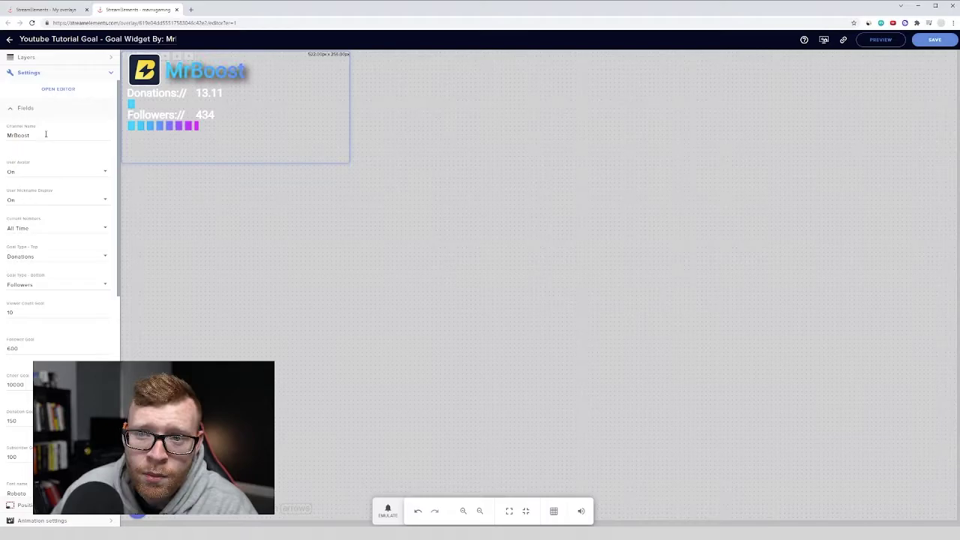
left_click(46, 133)
key("ctrl+a")
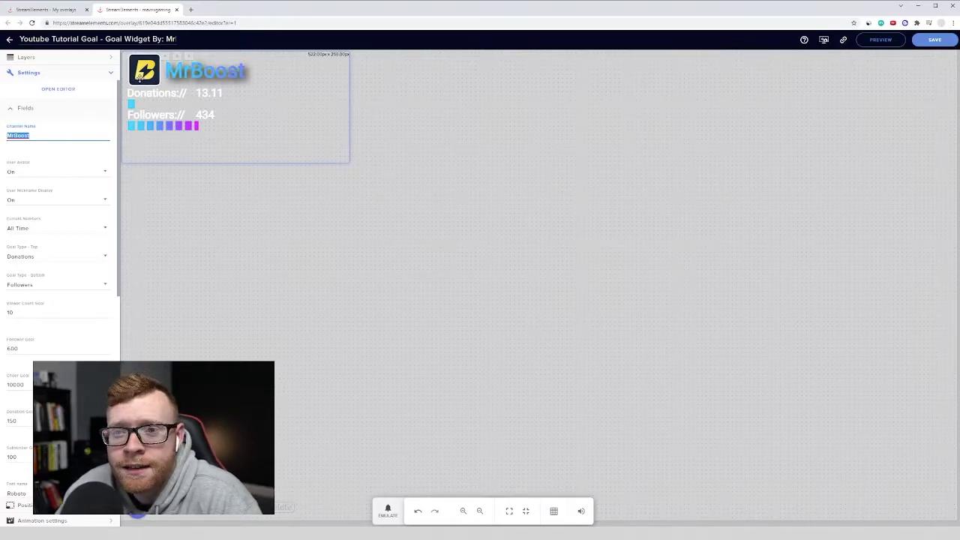
key("BackSpace")
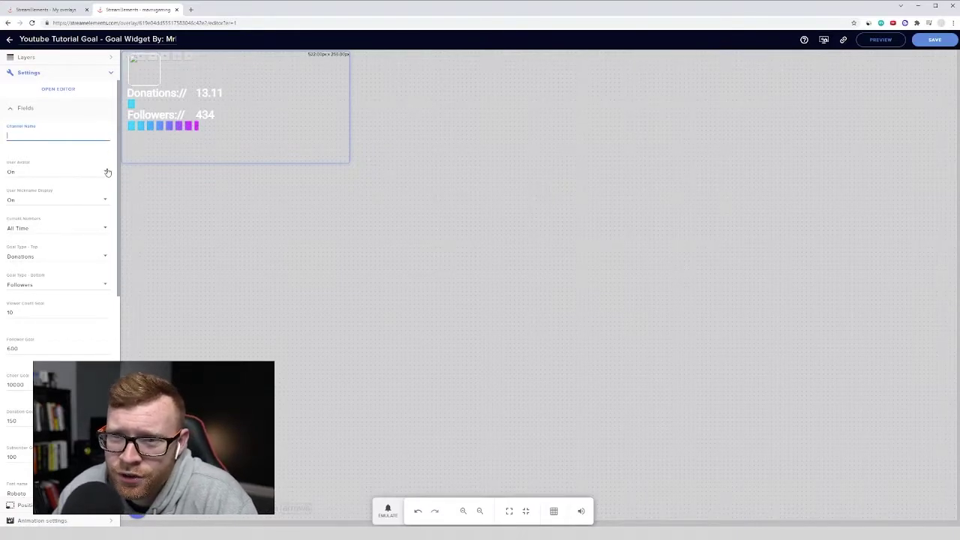
Set both User Avatar and User Nickname Display to Off
left_click(107, 172)
left_click(51, 188)
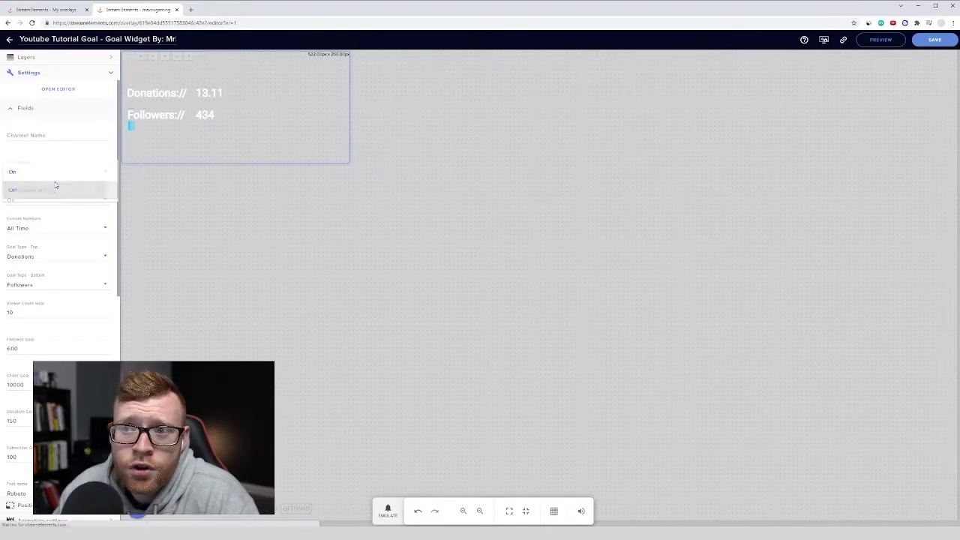
left_click(50, 198)
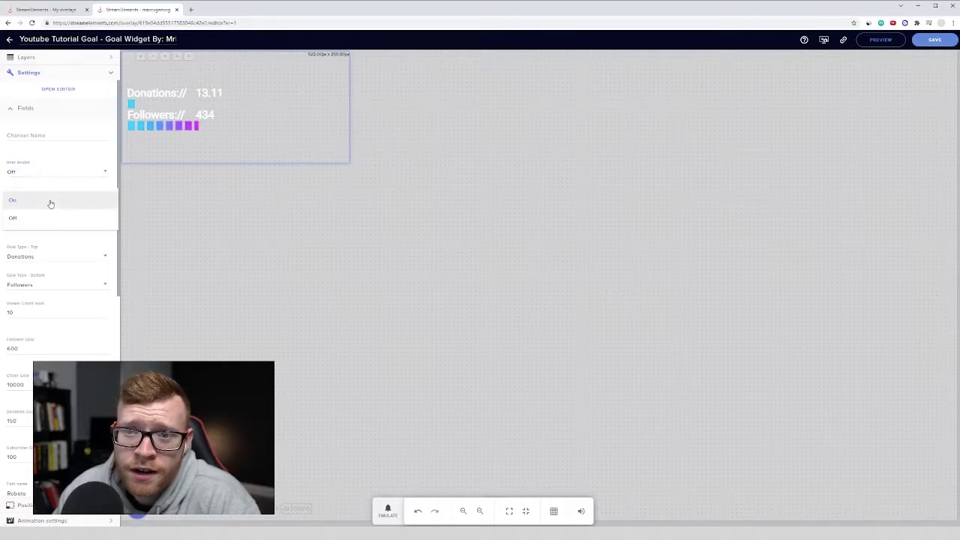
left_click(51, 218)
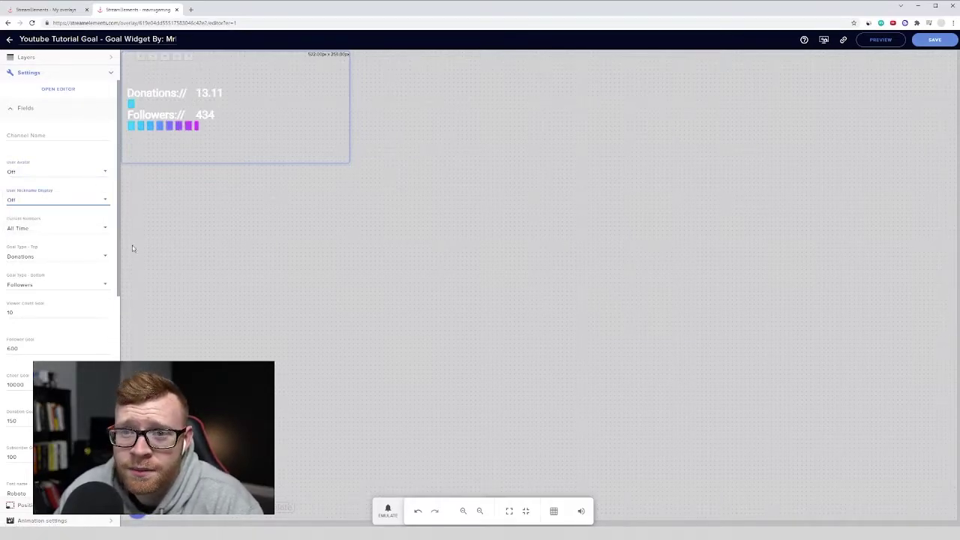
scroll(87, 229, "down", 1)
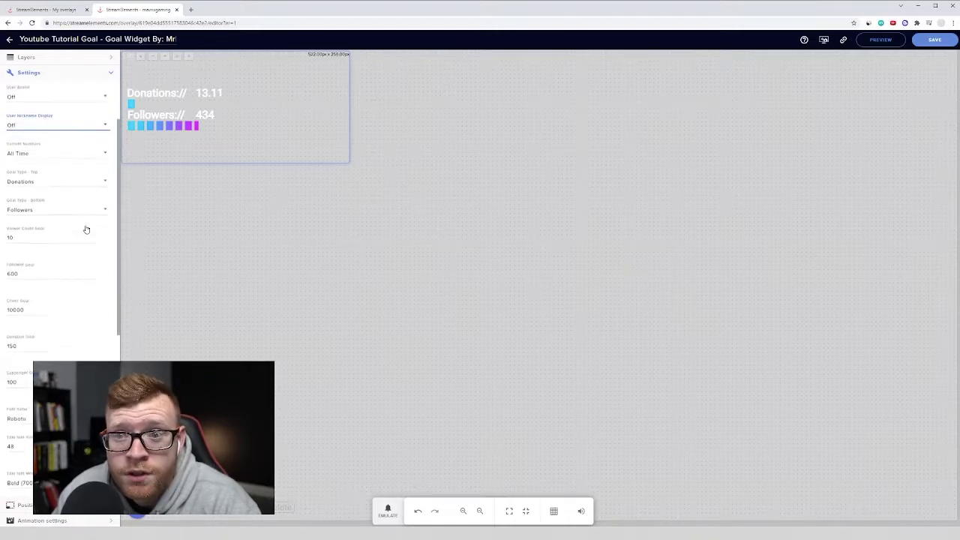
left_click(40, 159)
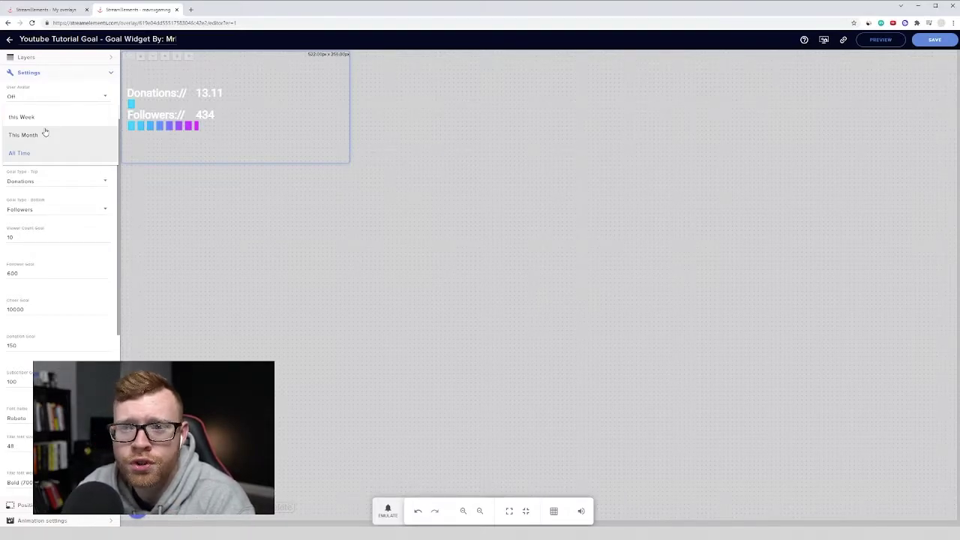
left_click(51, 117)
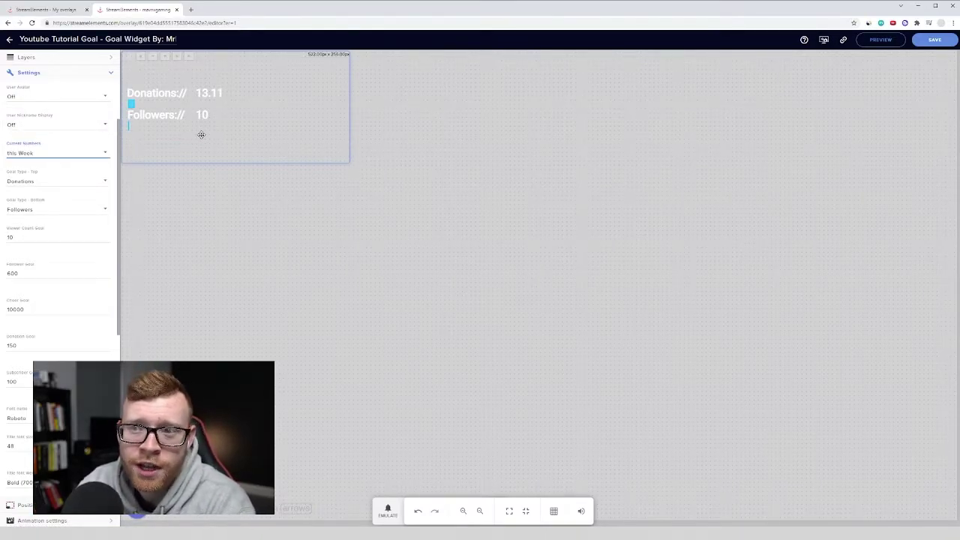
left_click(80, 157)
left_click(65, 178)
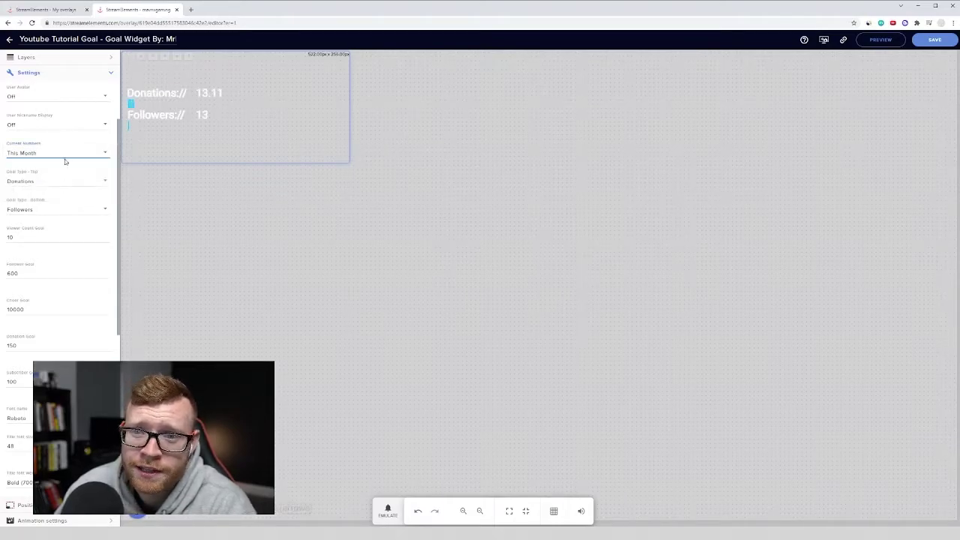
left_click(65, 155)
left_click(69, 177)
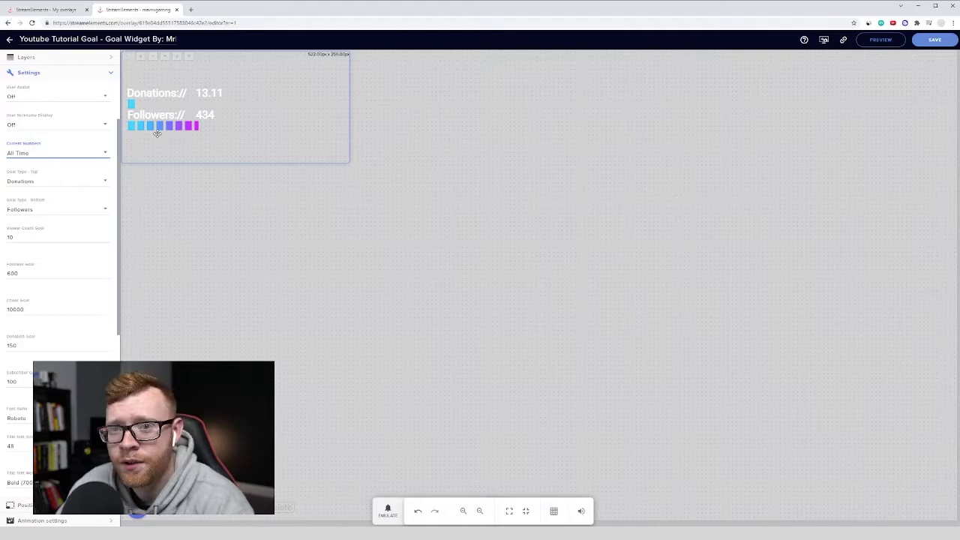
left_click(47, 182)
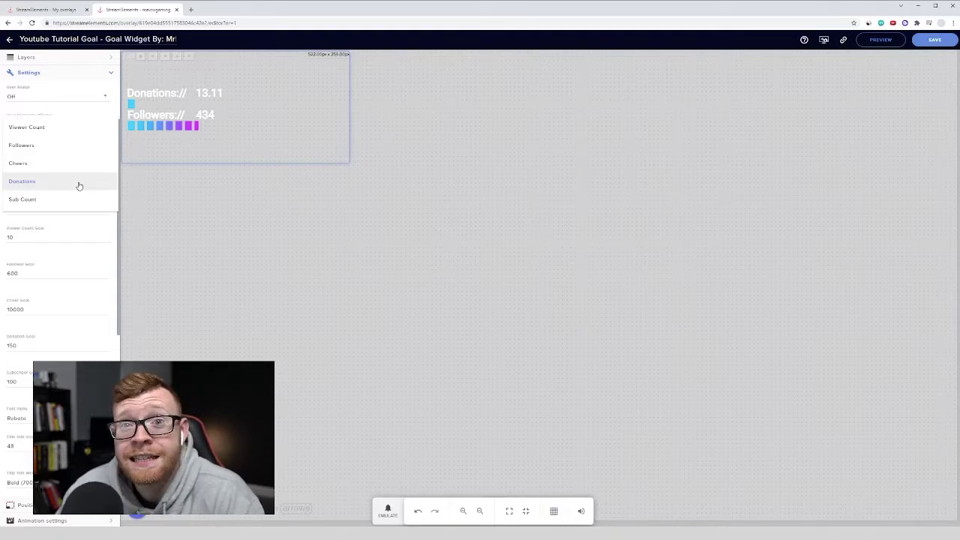
left_click(33, 185)
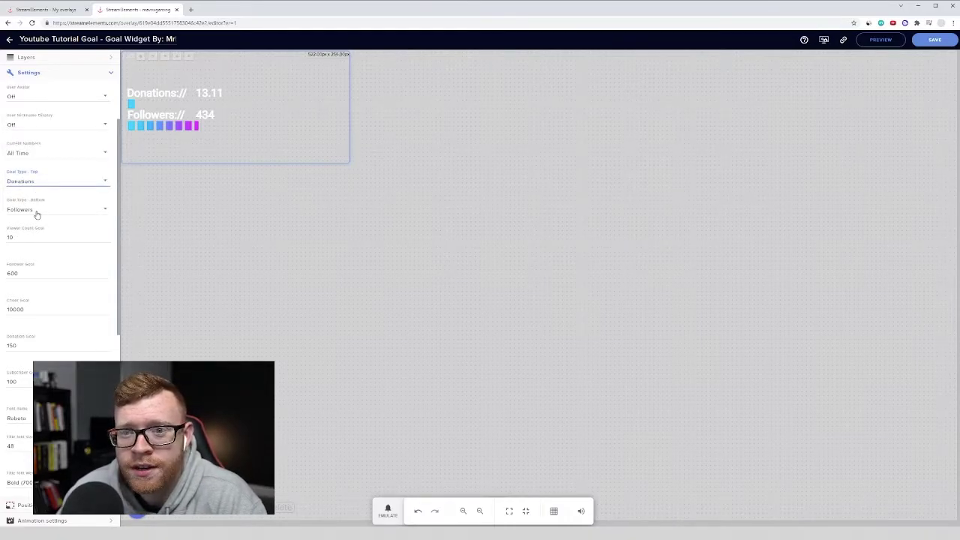
left_click(36, 213)
left_click(37, 211)
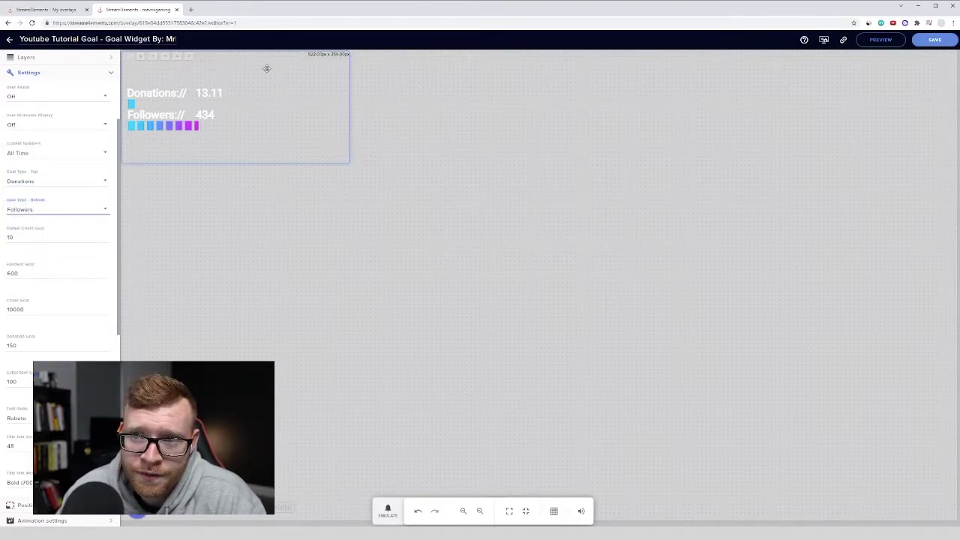
Change the Follower Goal from 600 to 500, then move on to the Donation Goal
scroll(70, 247, "down", 1)
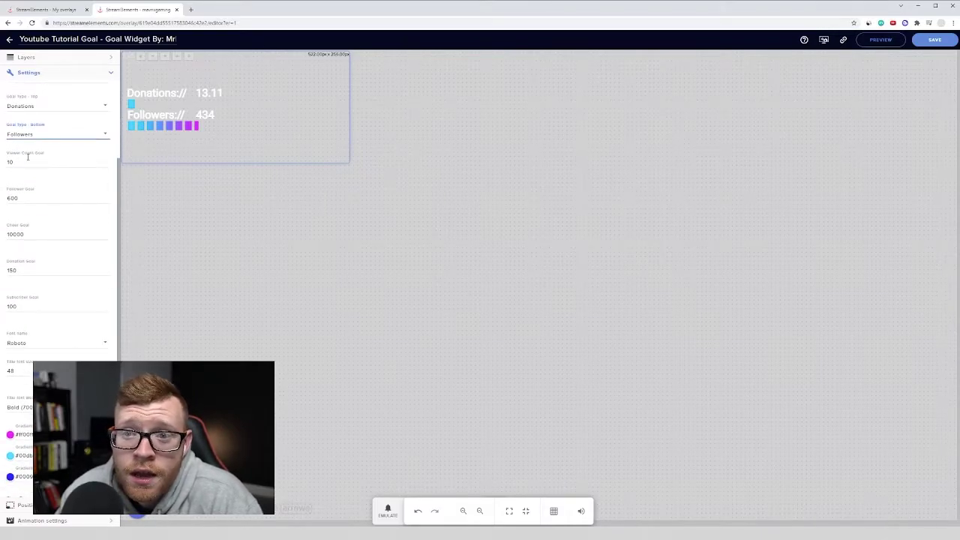
scroll(27, 161, "down", 1)
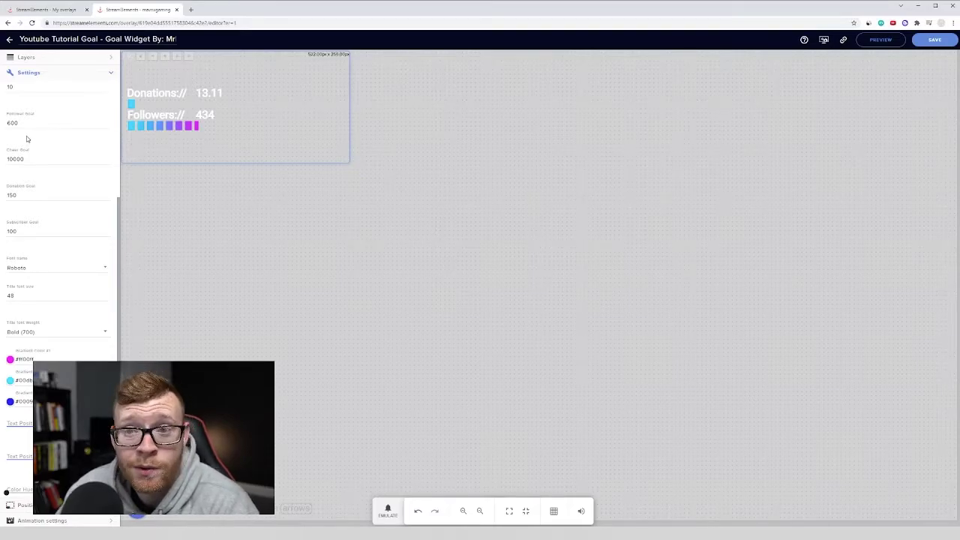
left_click_drag(34, 125, 6, 123)
type("500")
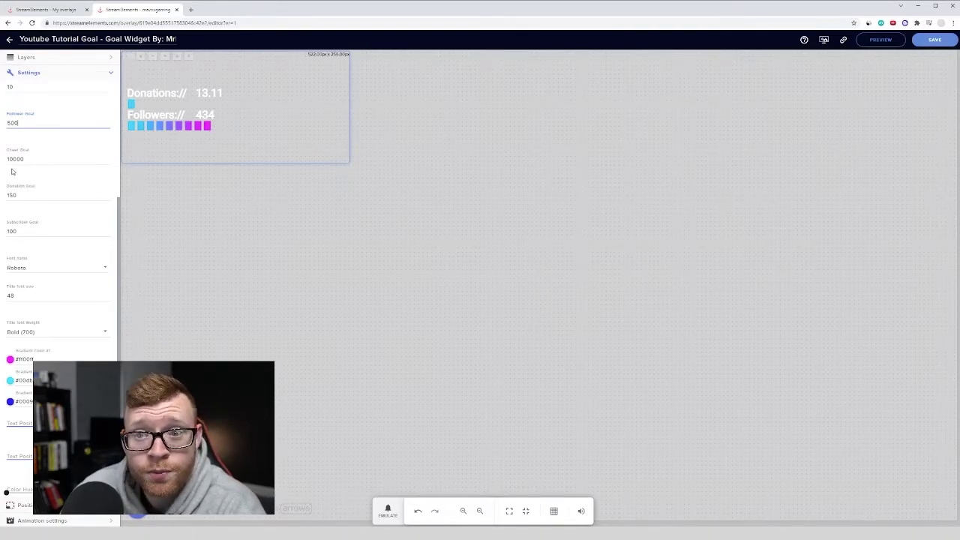
left_click(30, 196)
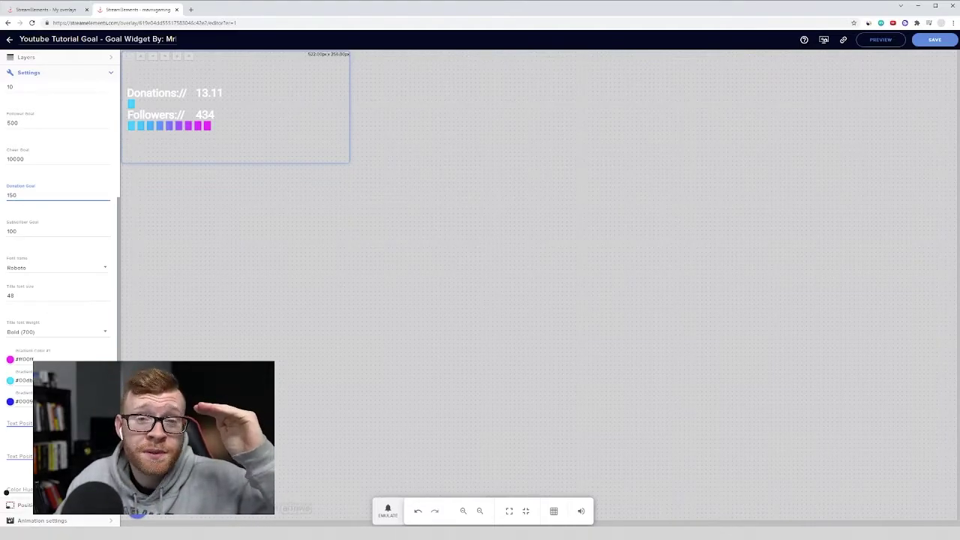
scroll(39, 292, "down", 1)
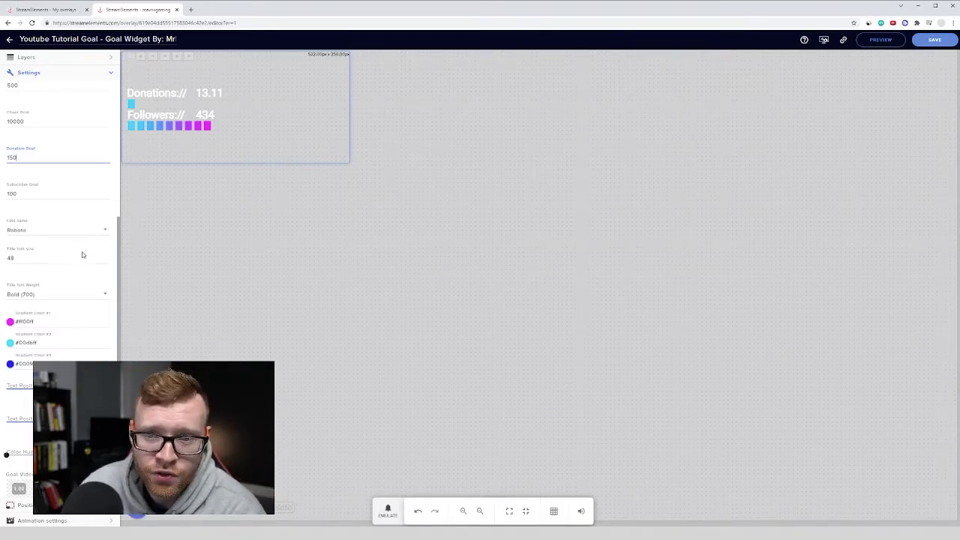
scroll(32, 295, "down", 1)
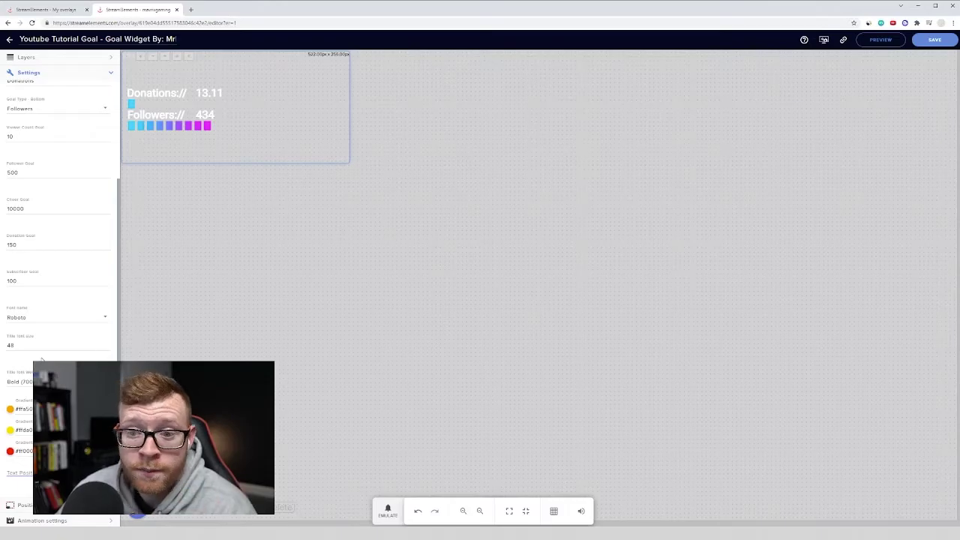
Expand Position, size and style, then save the goal widget overlay
scroll(42, 358, "up", 2)
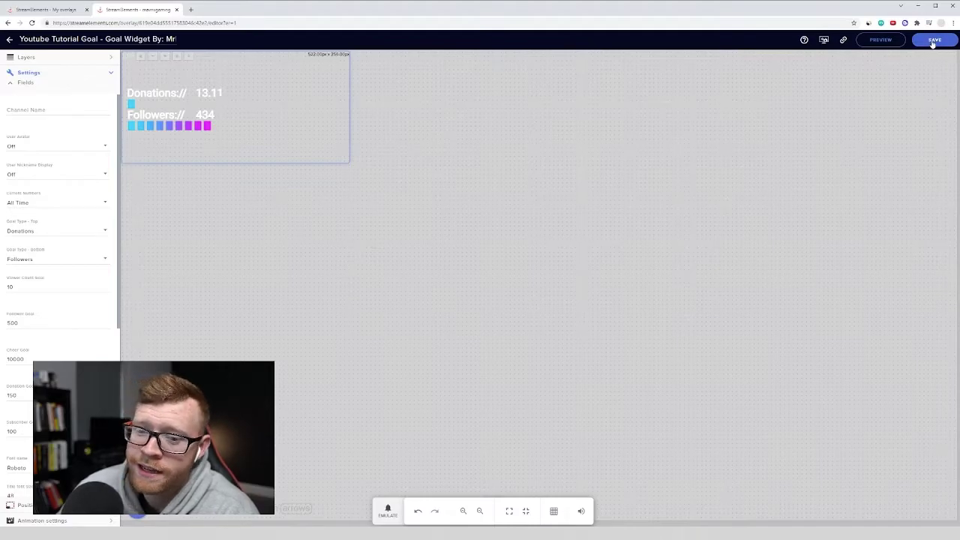
scroll(29, 434, "down", 4)
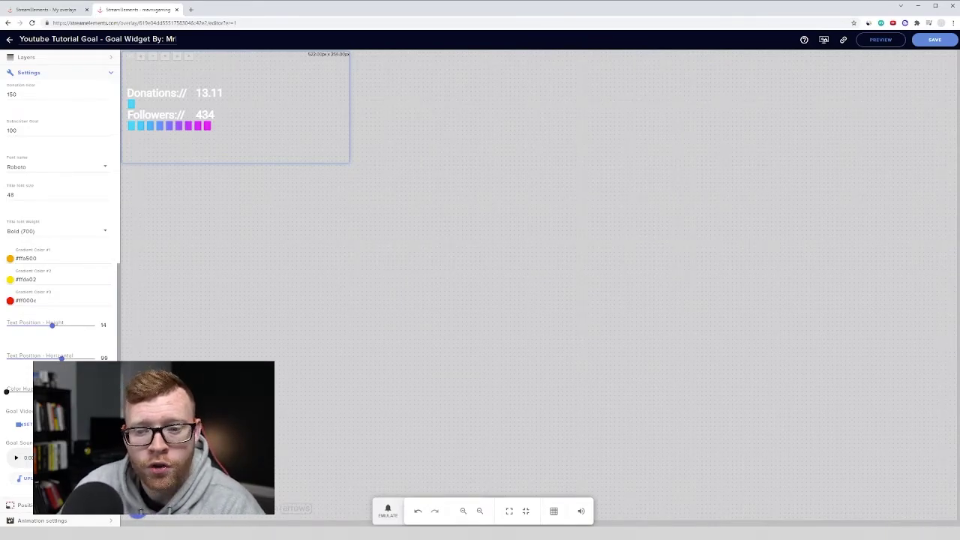
left_click(18, 505)
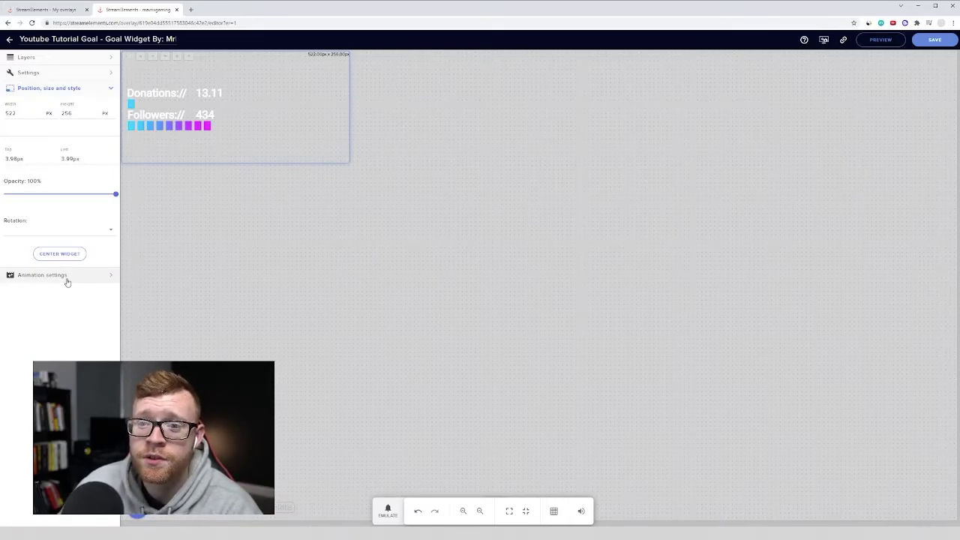
left_click(935, 39)
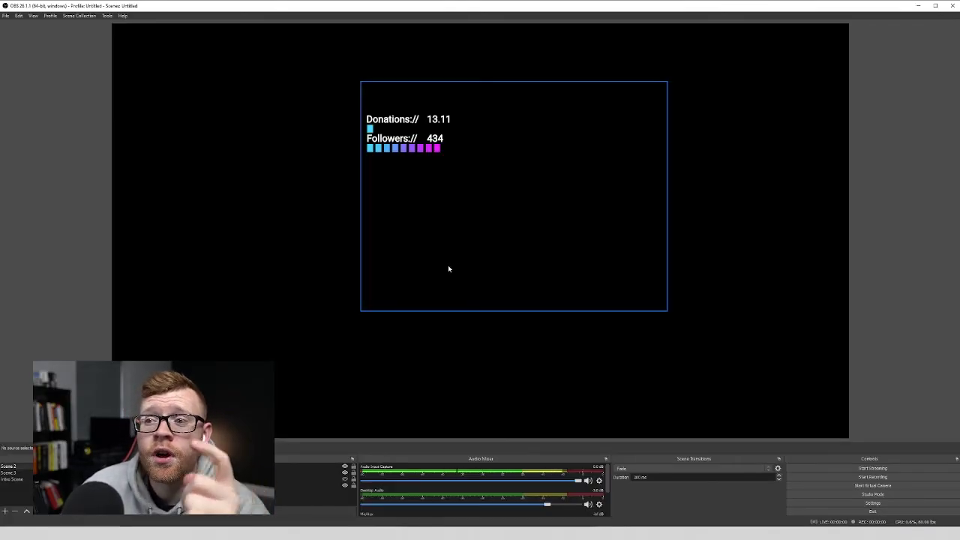
Drag the Goal Widget top-left, shrink it from its corner, then move it to the lower-left
left_click_drag(448, 154, 204, 100)
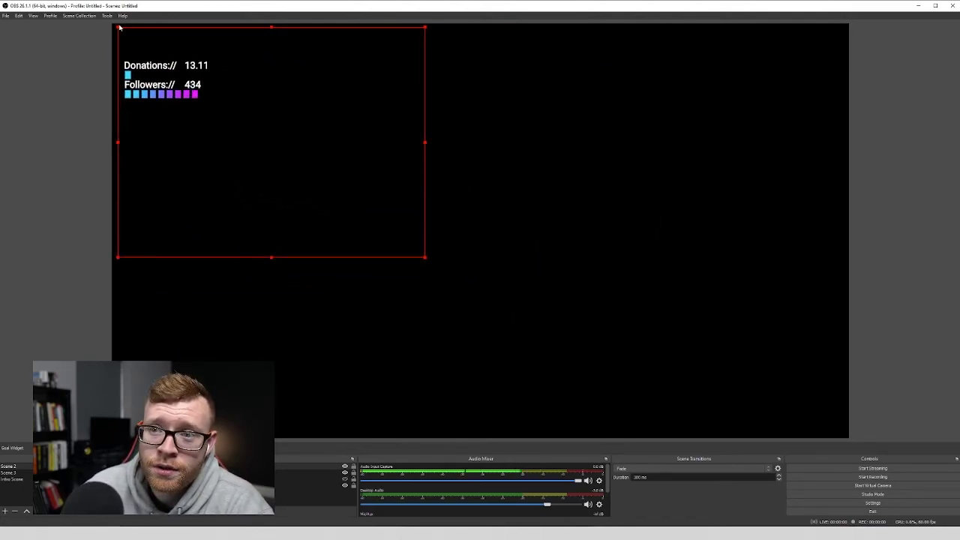
left_click_drag(119, 28, 191, 79)
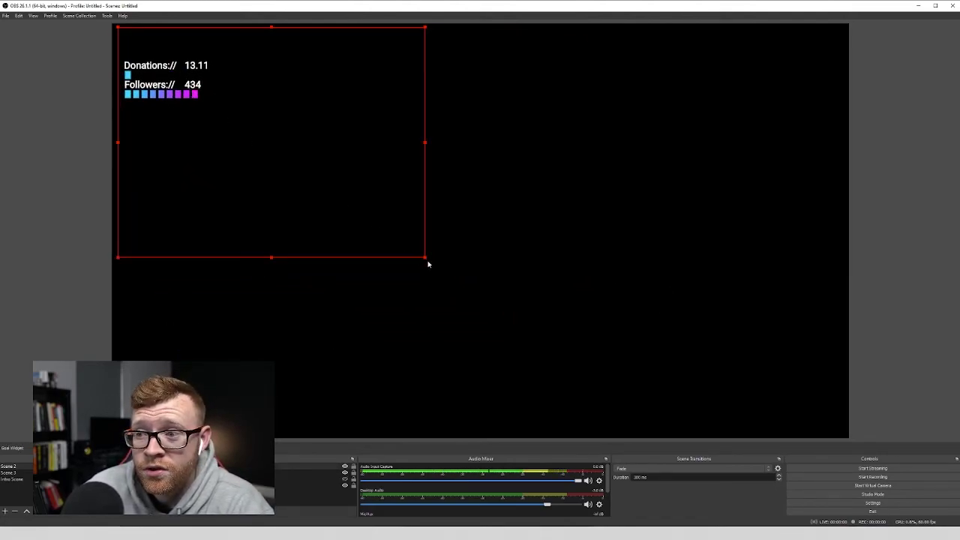
left_click_drag(424, 258, 302, 165)
left_click_drag(248, 138, 249, 494)
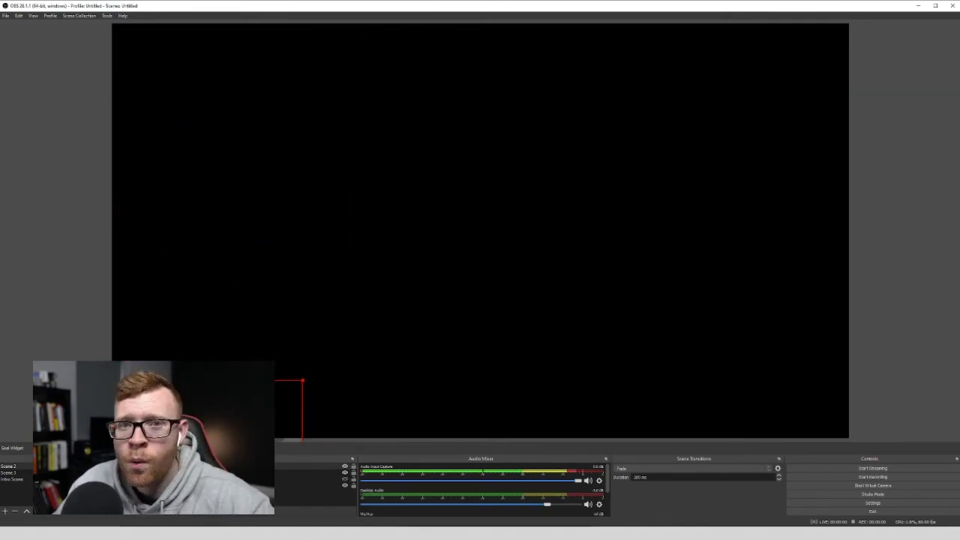